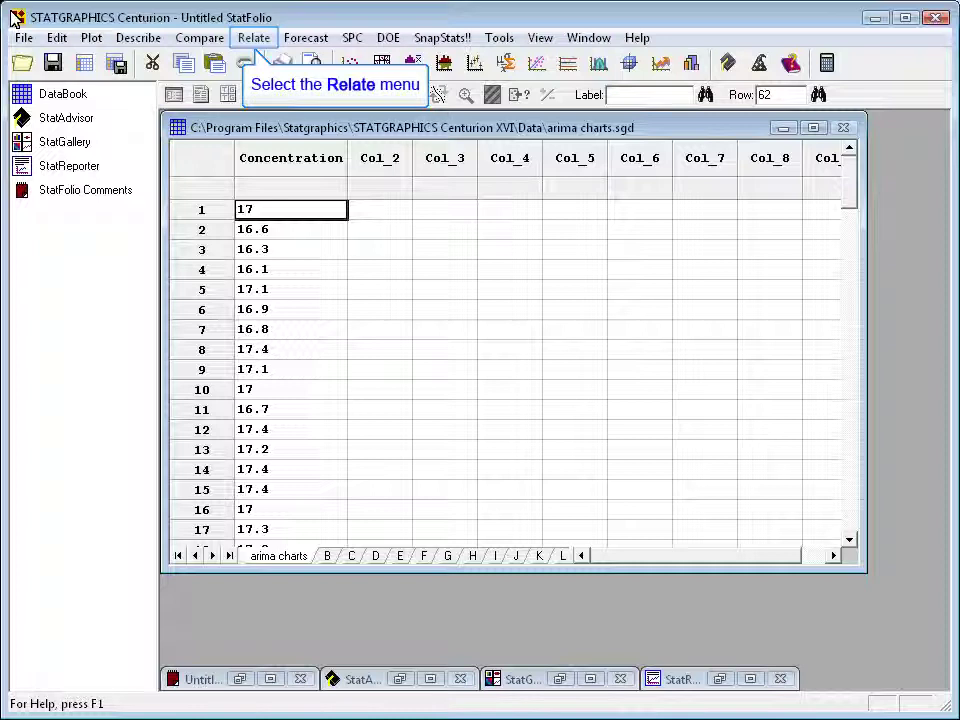
# Step: Start a Multiple-Variable Analysis with Concentration and LAG(Concentration,1) as the data variables
pyautogui.click(262, 40)
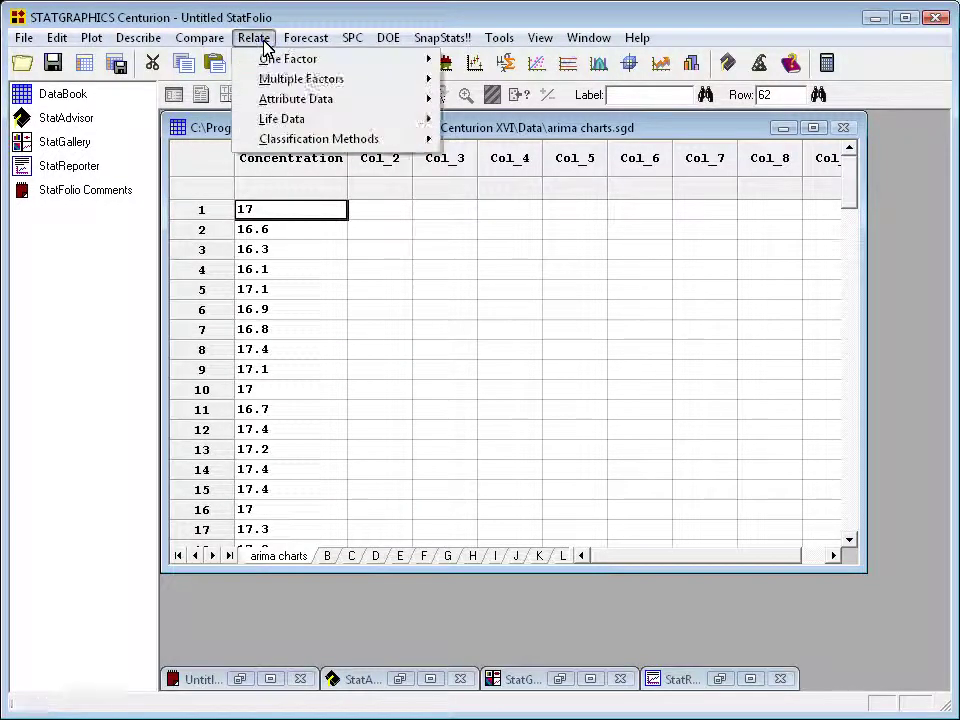
pyautogui.press('m')
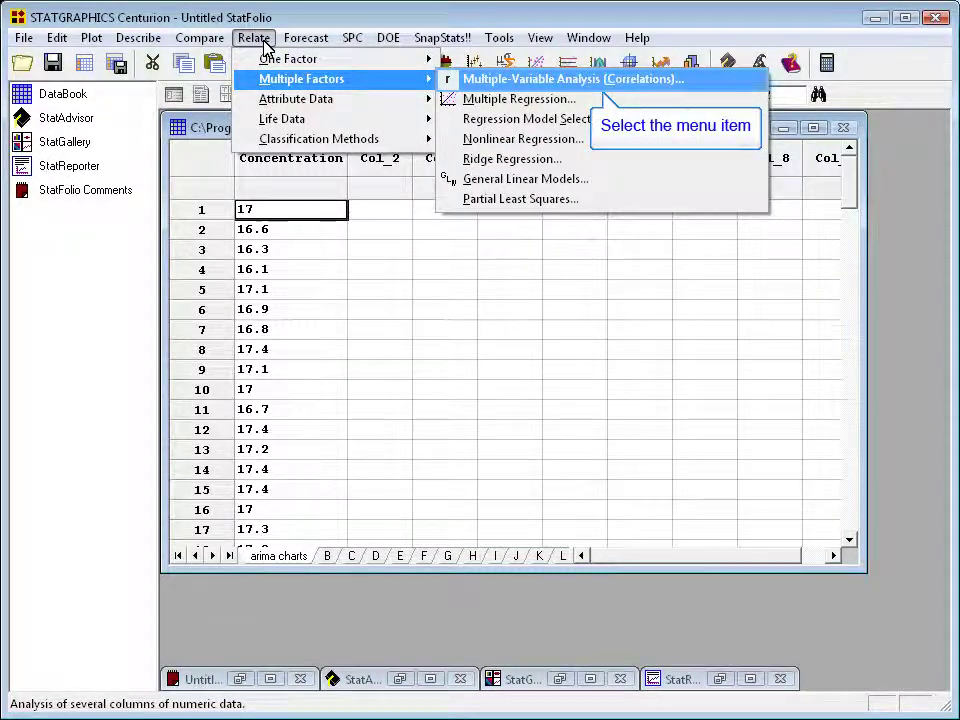
pyautogui.click(492, 79)
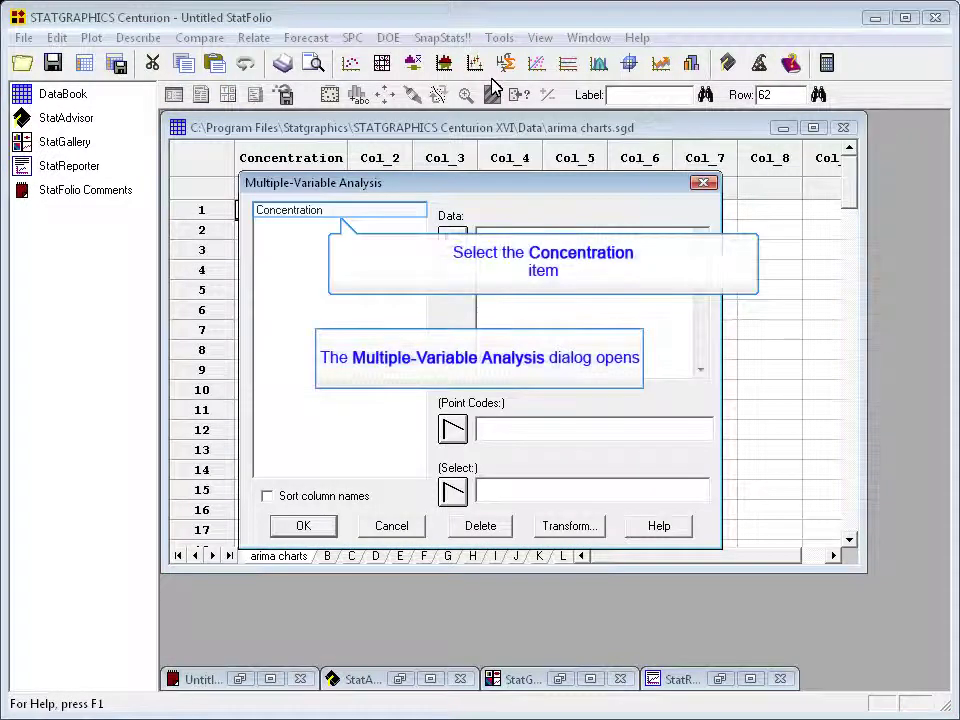
pyautogui.click(315, 210)
pyautogui.click(452, 242)
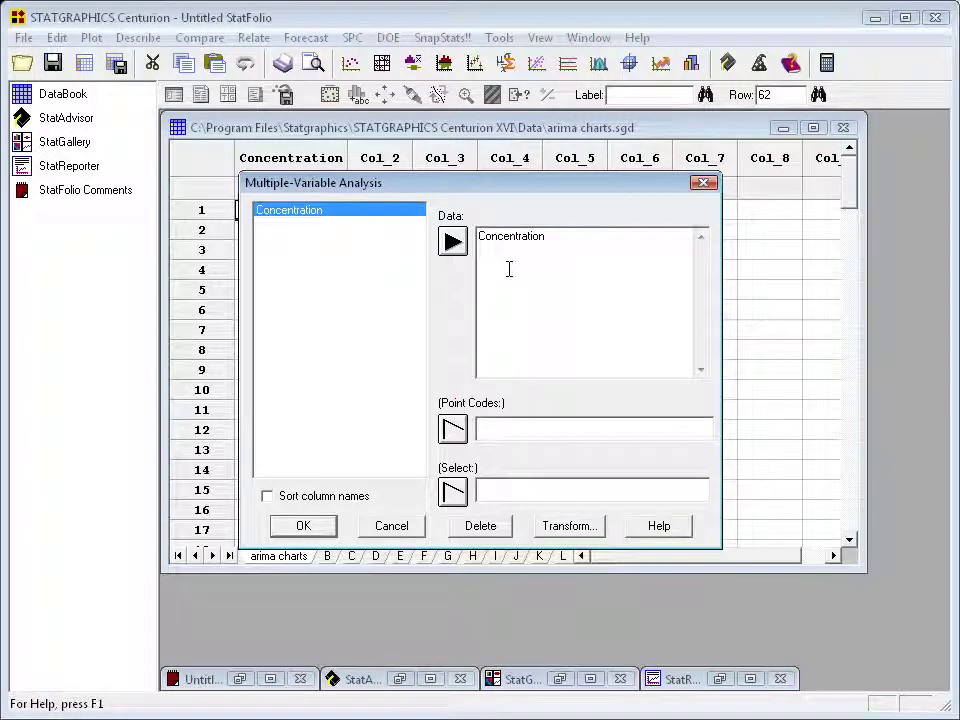
pyautogui.write('LAG(Concentration,1)')
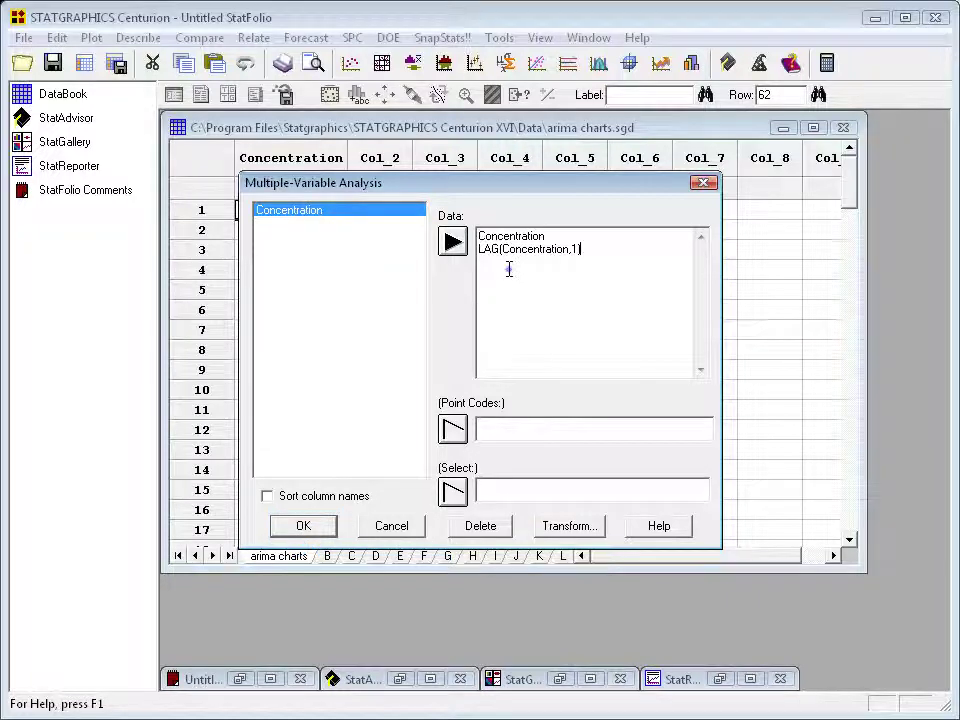
pyautogui.press('Return')
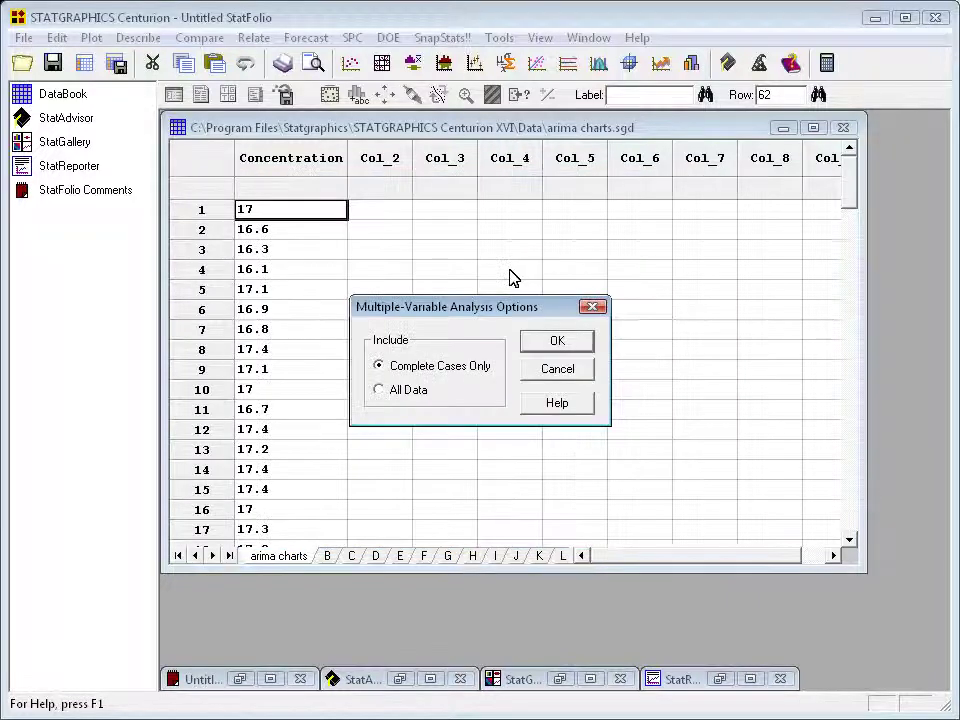
# Step: Accept Complete Cases Only and the default tables and graphs to show the 0.5225 correlation results
pyautogui.click(555, 342)
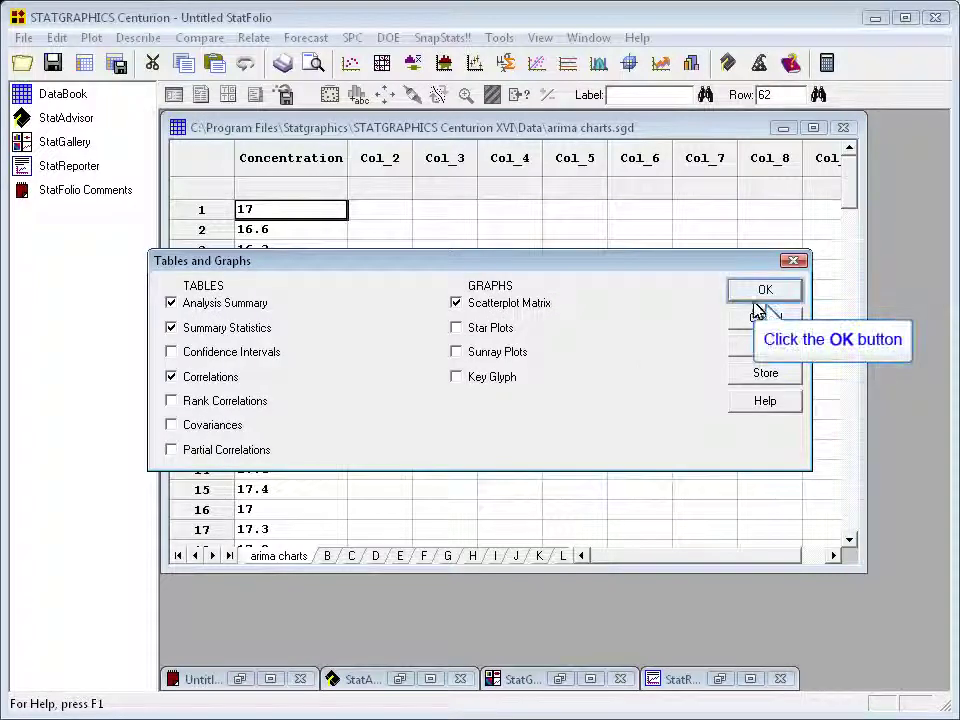
pyautogui.click(763, 292)
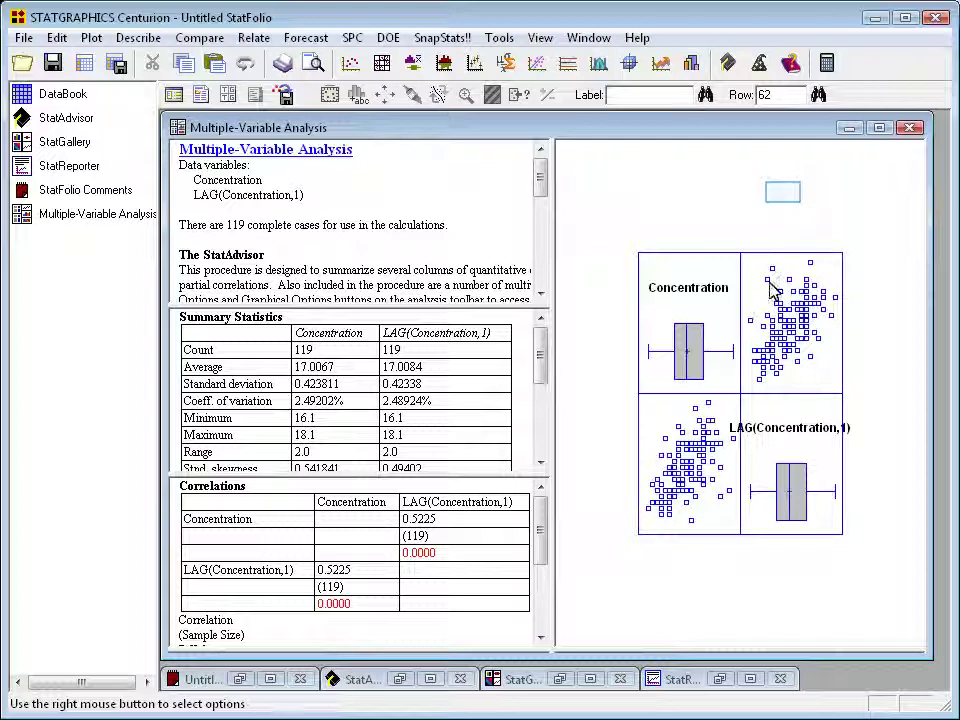
pyautogui.doubleClick(784, 200)
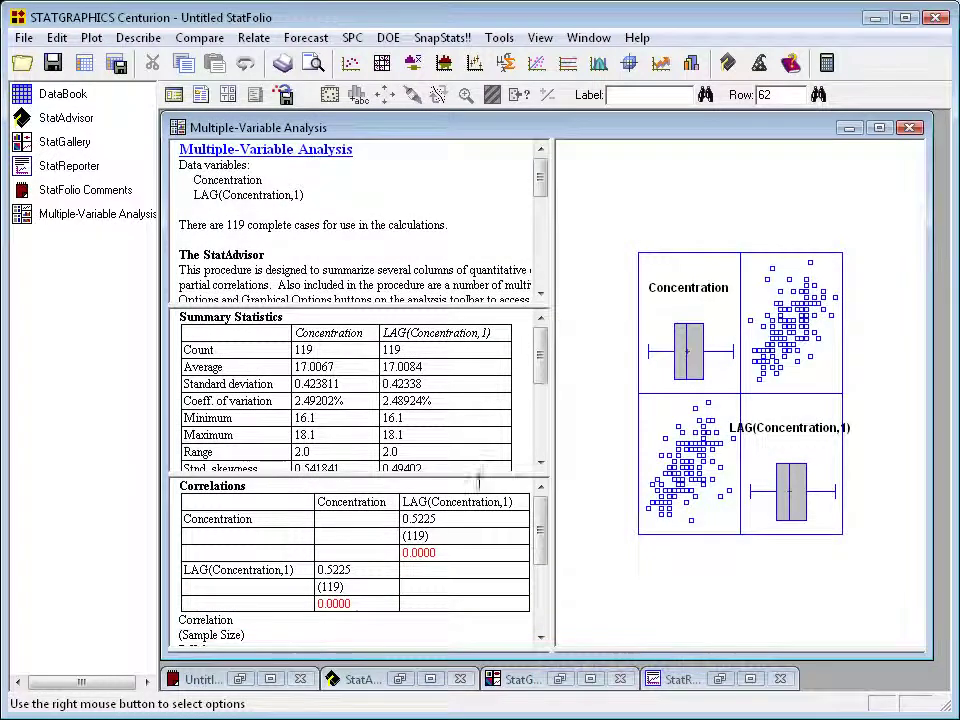
# Step: Maximize the Correlations table to review the Concentration and lag-1 correlation
pyautogui.doubleClick(467, 621)
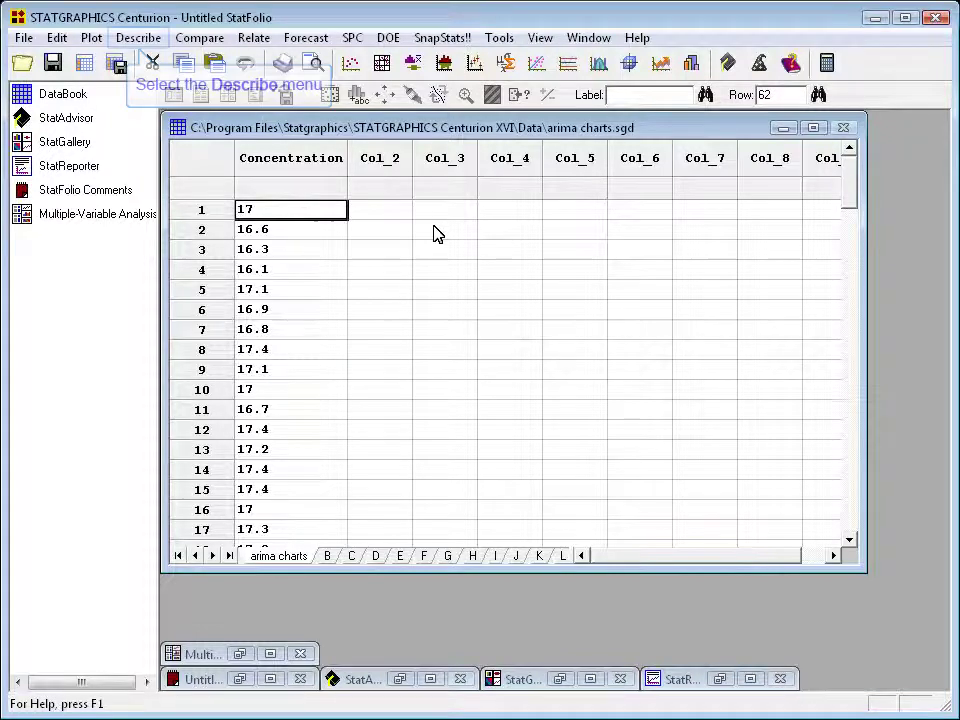
# Step: Run Time Series Descriptive Methods on Concentration with default adjustment options, tables and graphs
pyautogui.click(145, 45)
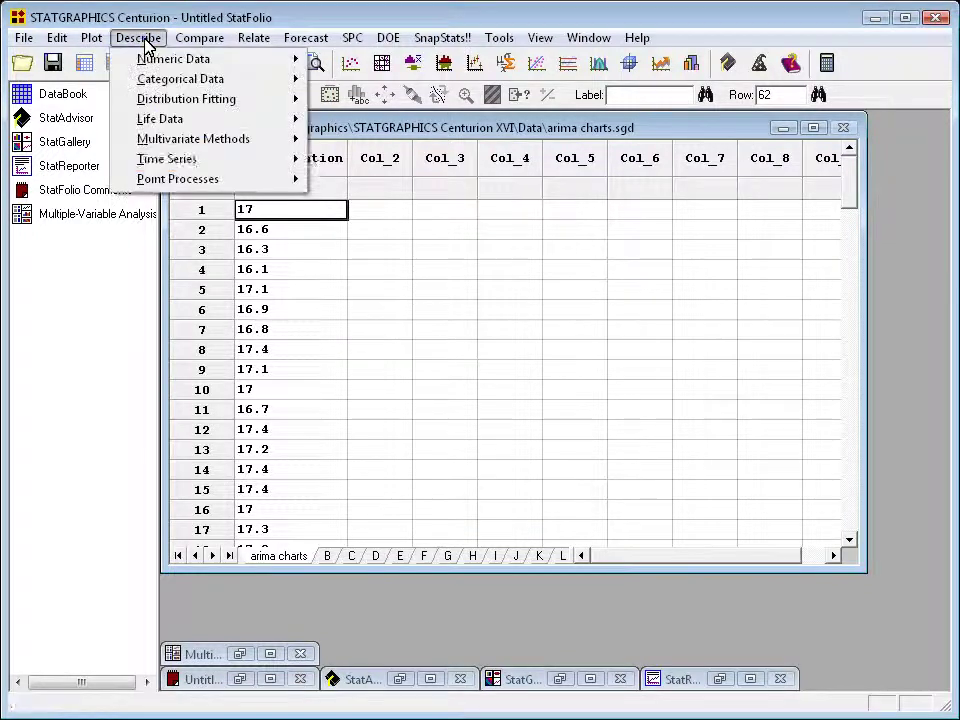
pyautogui.press('t')
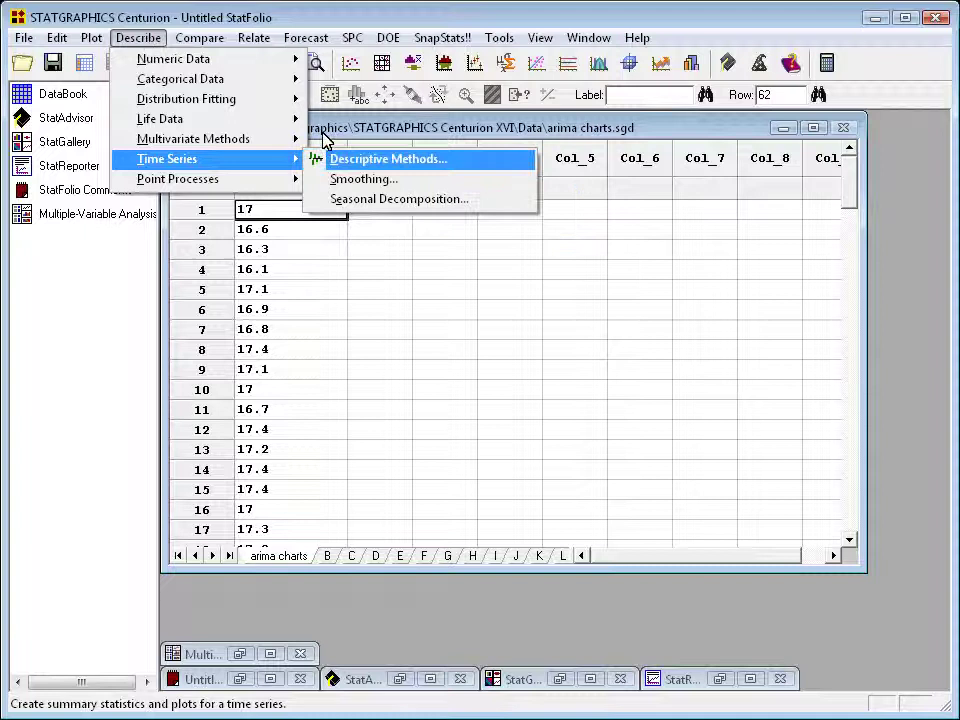
pyautogui.click(326, 160)
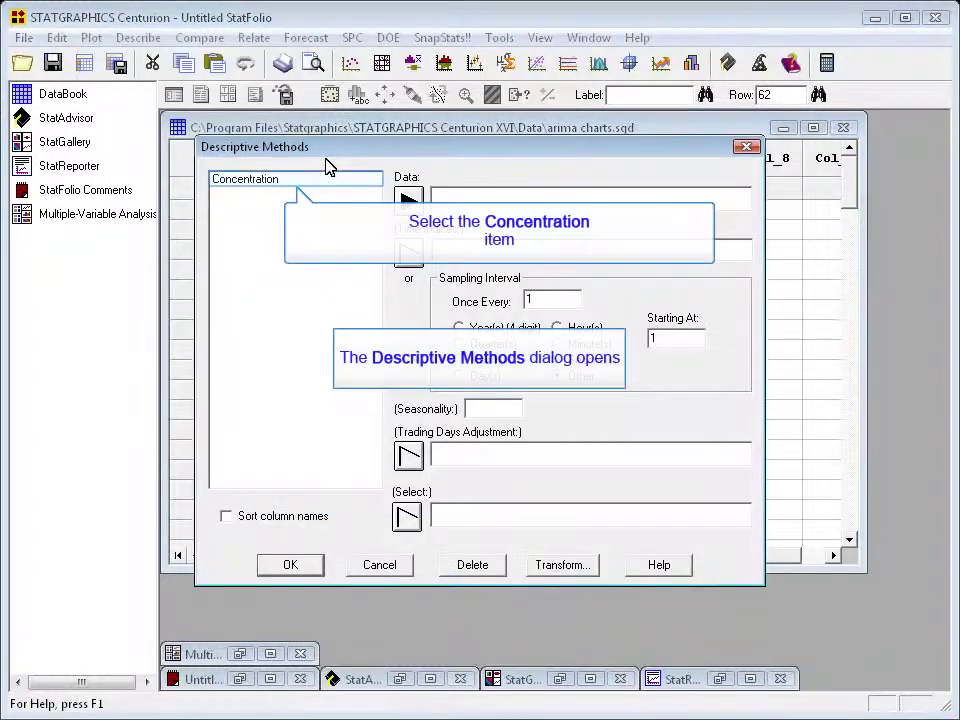
pyautogui.click(257, 184)
pyautogui.click(409, 203)
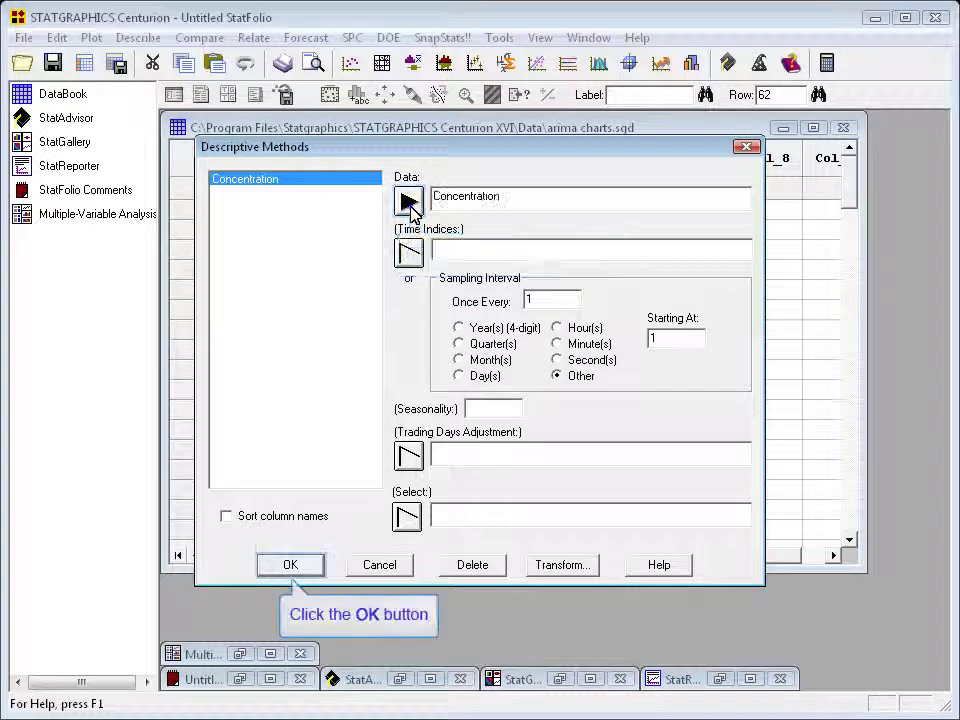
pyautogui.click(299, 563)
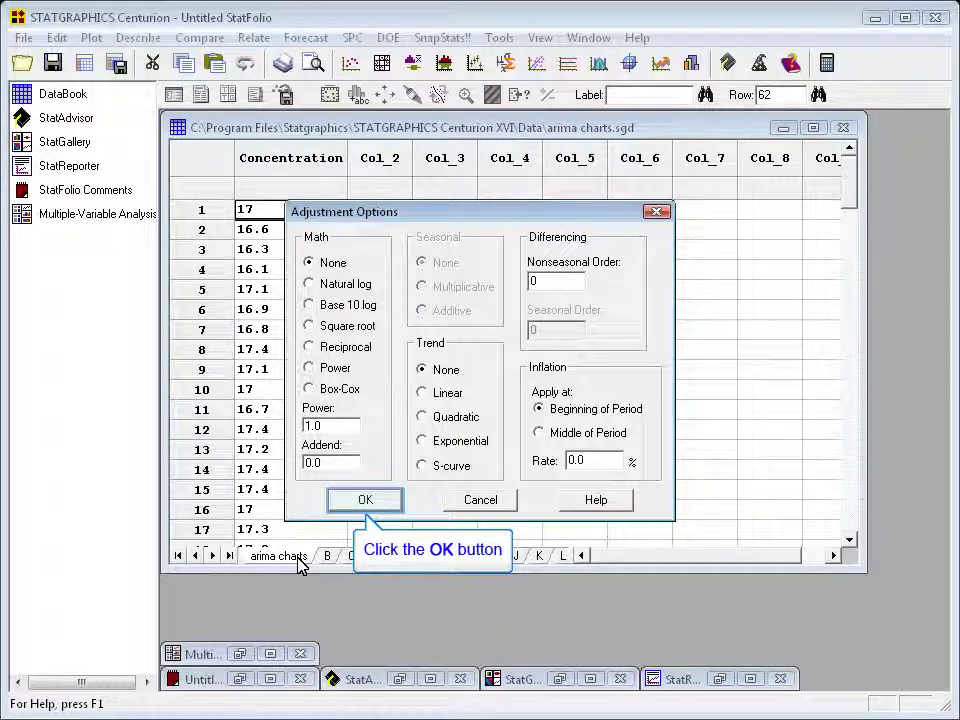
pyautogui.click(385, 503)
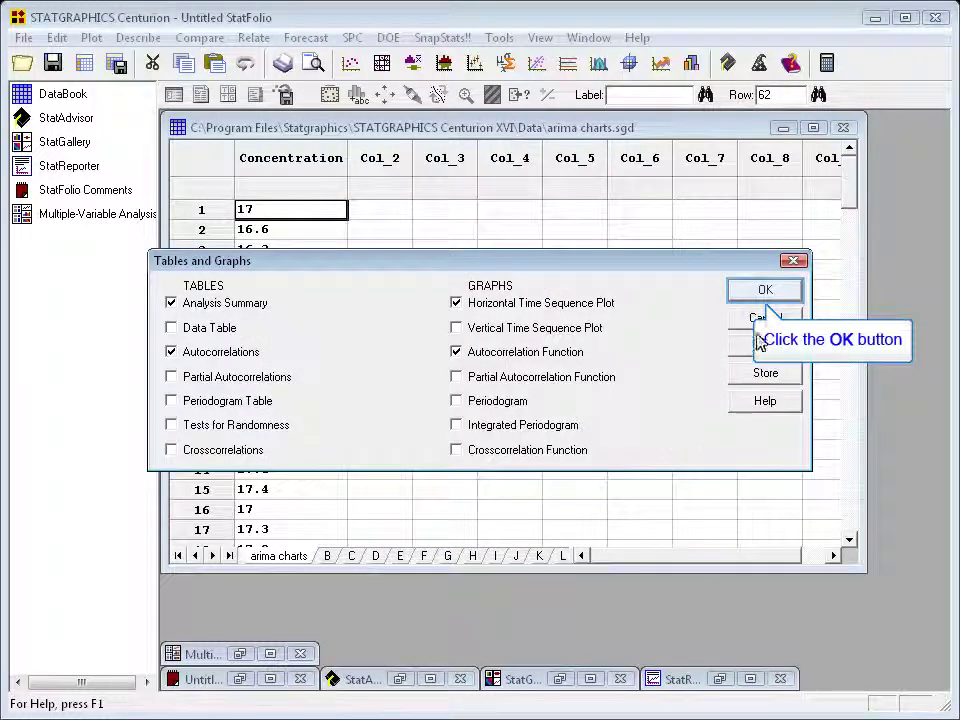
pyautogui.click(765, 291)
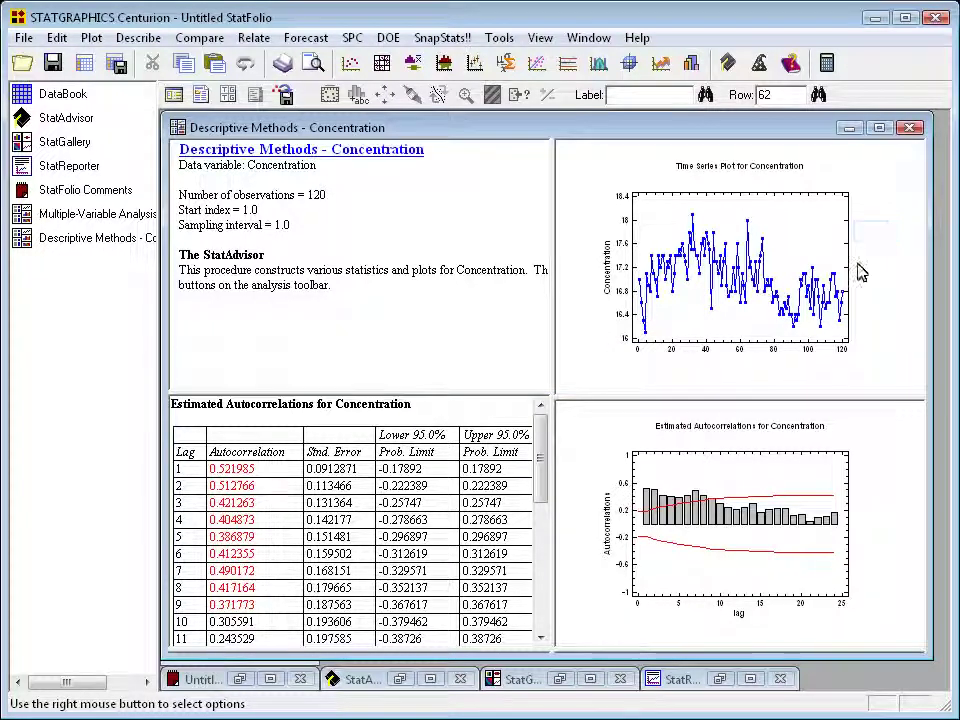
pyautogui.doubleClick(874, 238)
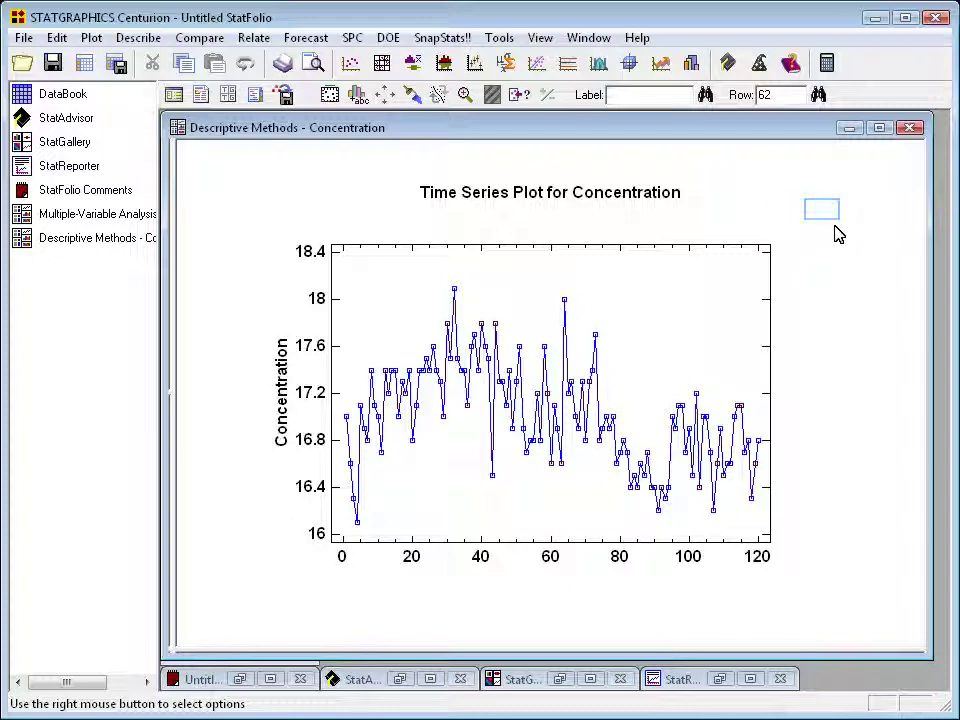
# Step: Restore the four-pane layout, then maximize the Estimated Autocorrelations plot for Concentration
pyautogui.doubleClick(825, 217)
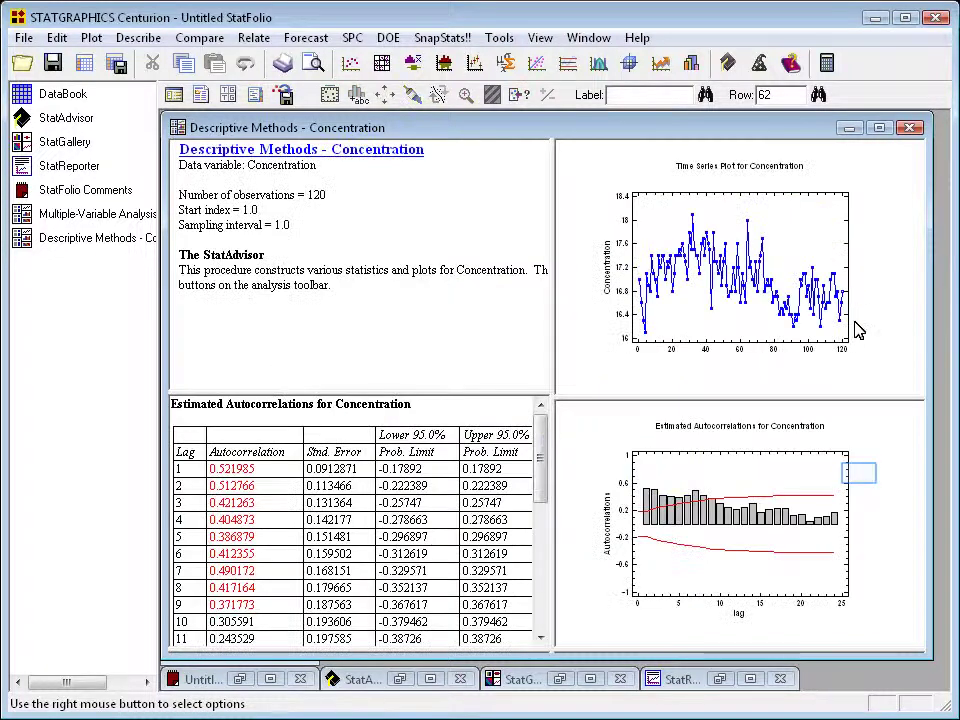
pyautogui.doubleClick(864, 480)
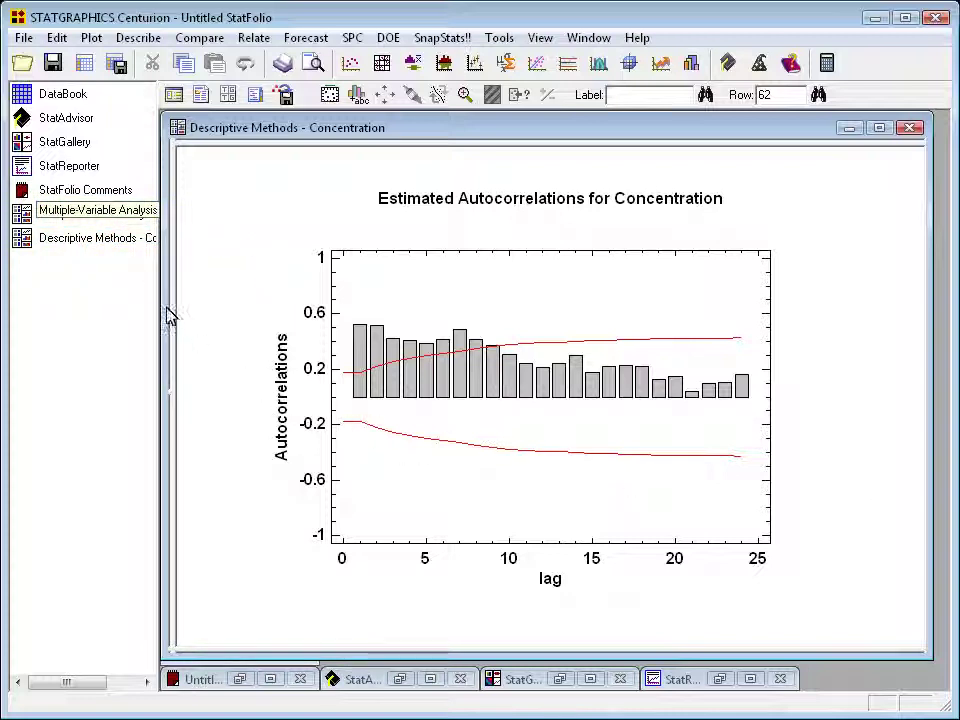
# Step: Change the Multiple-Variable Analysis input from LAG(Concentration,1) to LAG(Concentration,20) and rerun it
pyautogui.click(139, 214)
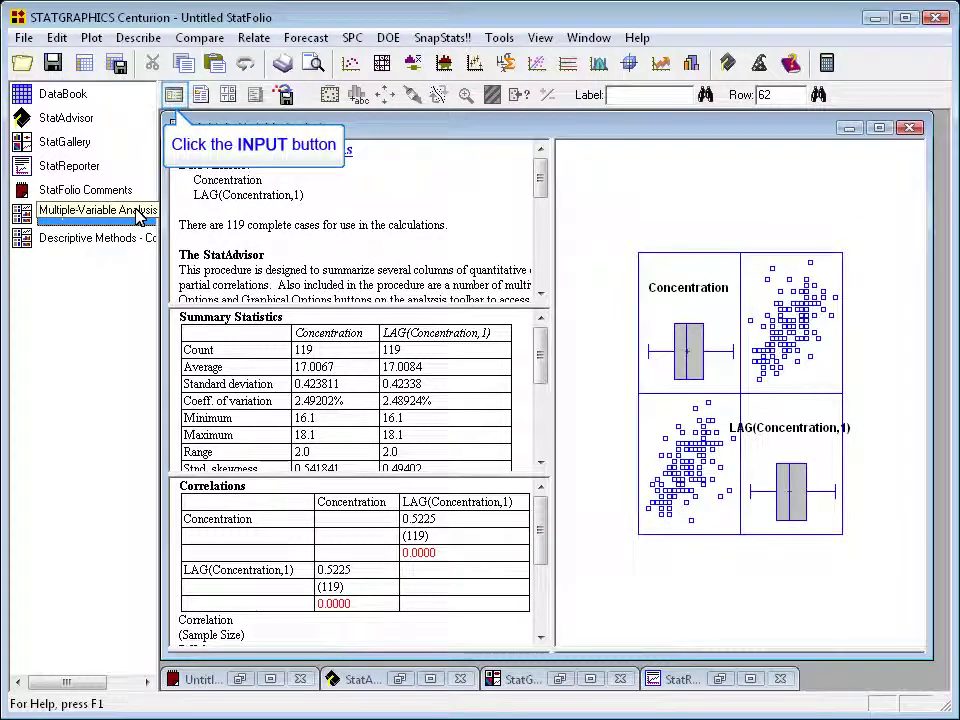
pyautogui.click(174, 96)
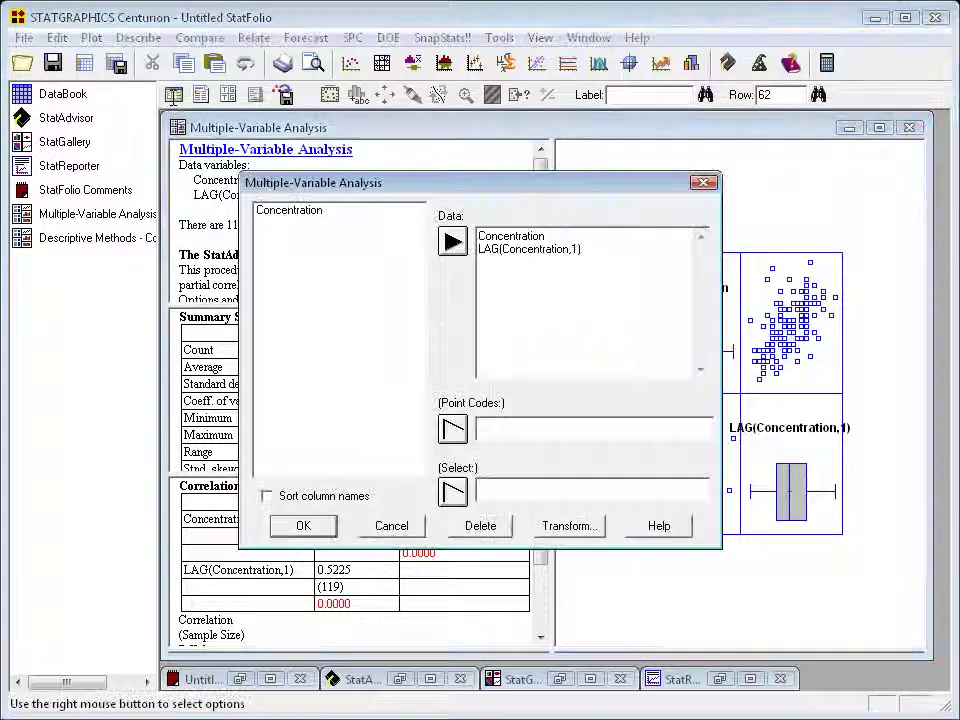
pyautogui.doubleClick(576, 249)
pyautogui.write('20')
pyautogui.press('Return')
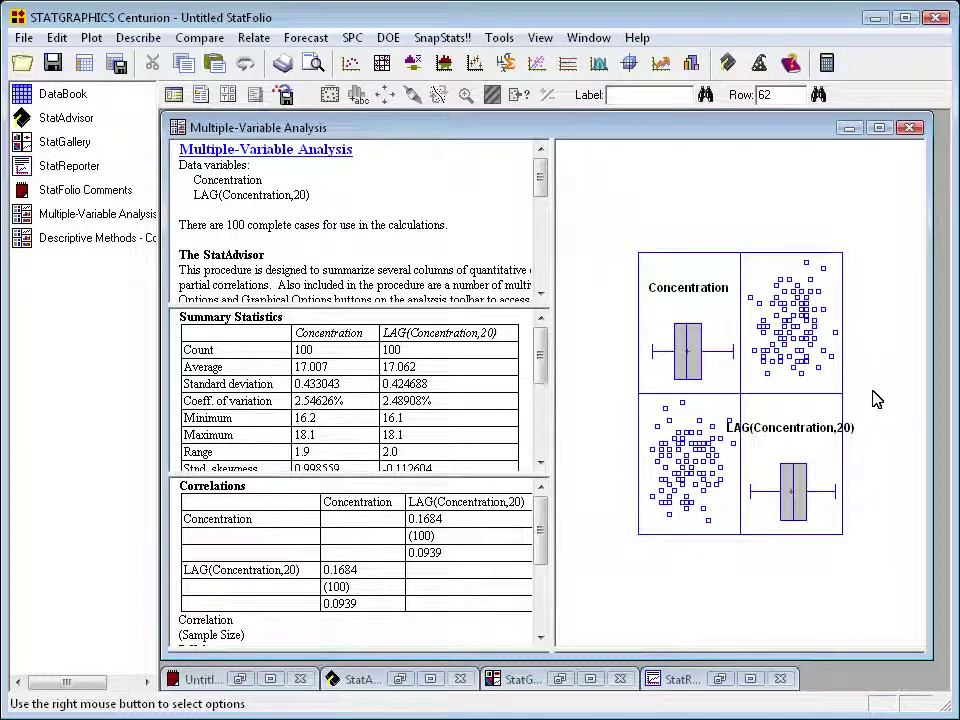
# Step: Check the scatterplot matrix, then maximize the Correlations table for Concentration and LAG(Concentration,20)
pyautogui.doubleClick(875, 399)
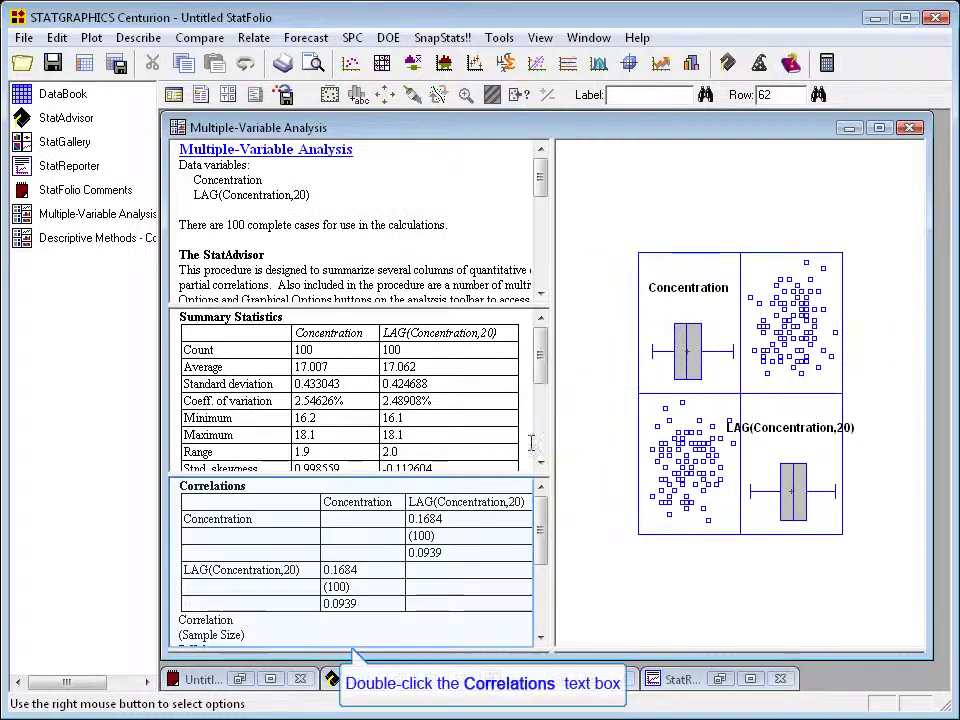
pyautogui.doubleClick(876, 402)
pyautogui.doubleClick(448, 552)
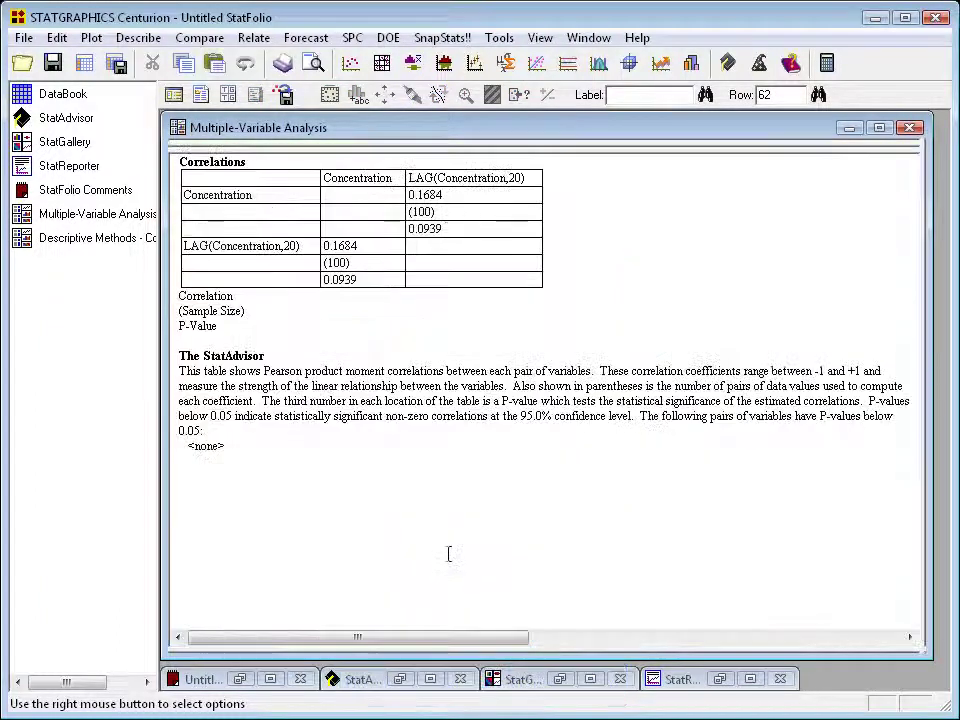